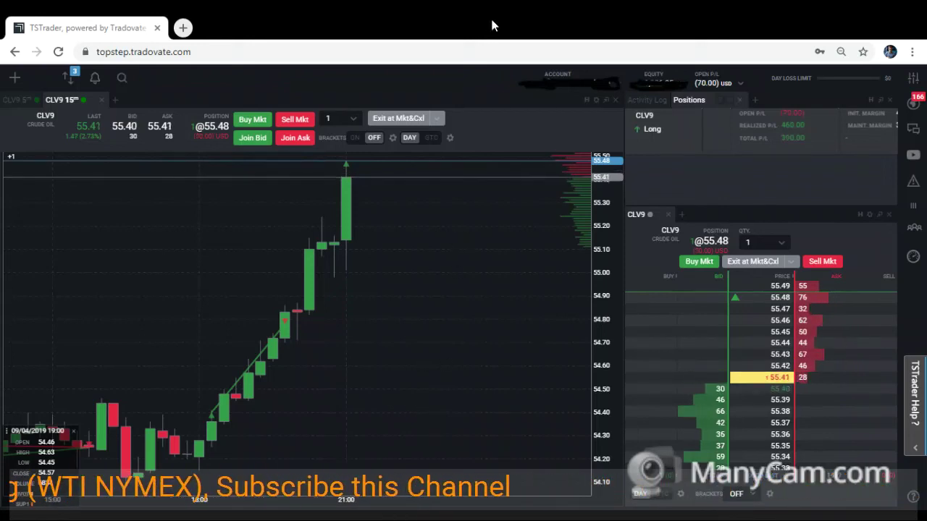
Draw horizontal marks on the CLV9 price chart at the 55.48 entry, near 55.72 above it and near 55.21 below it.
drag(463, 282, 444, 378)
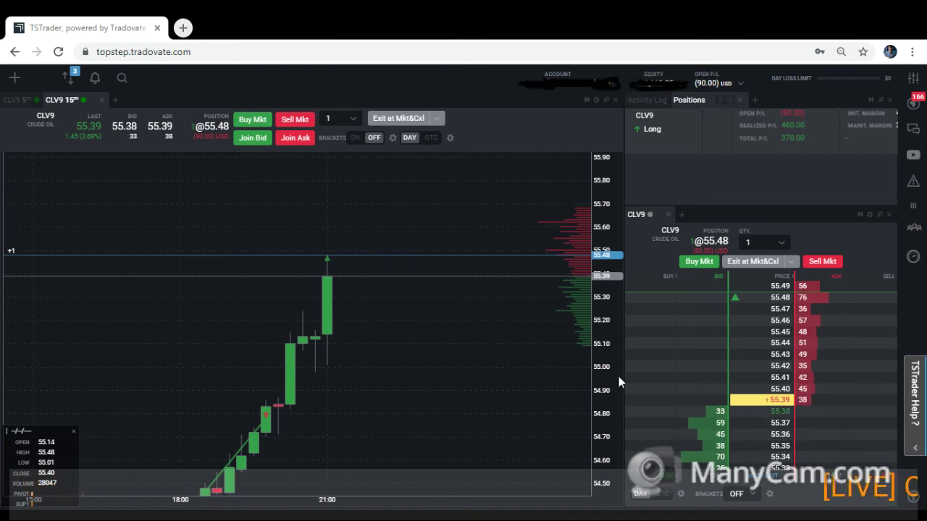
click(424, 248)
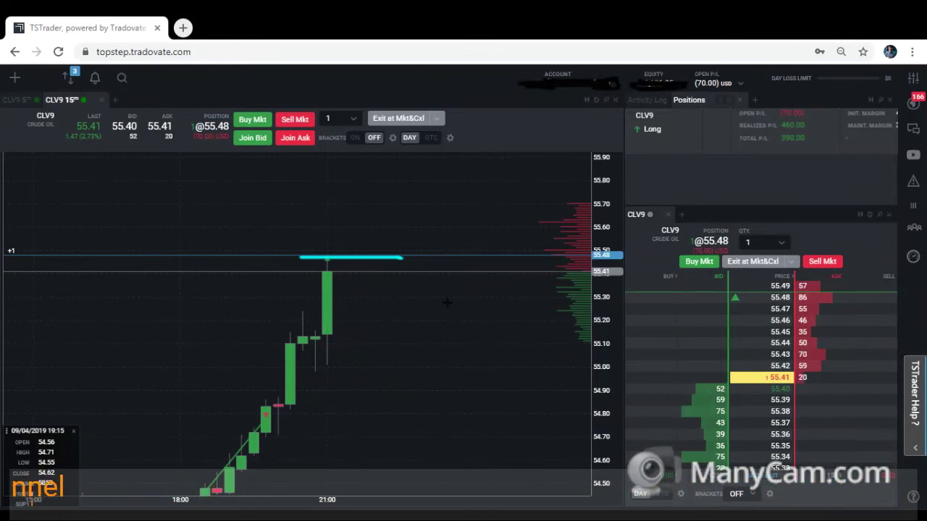
drag(355, 203, 504, 197)
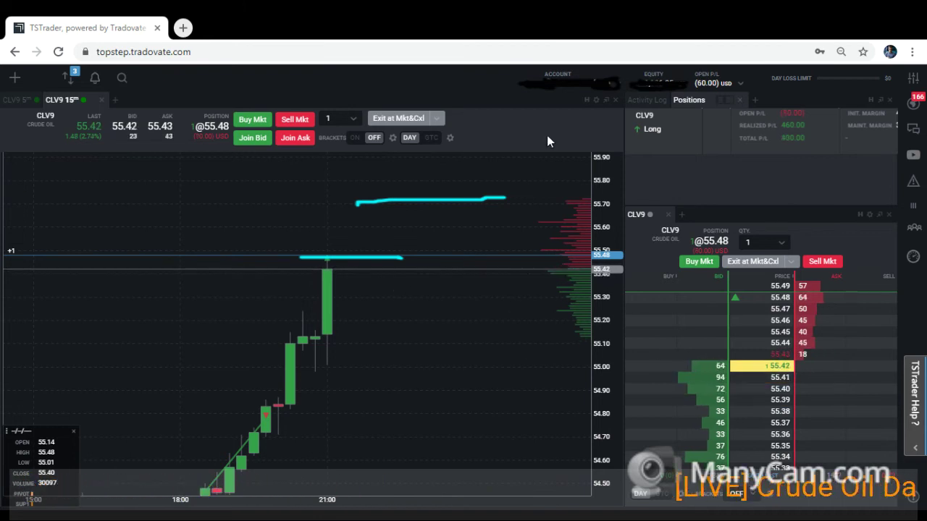
click(658, 211)
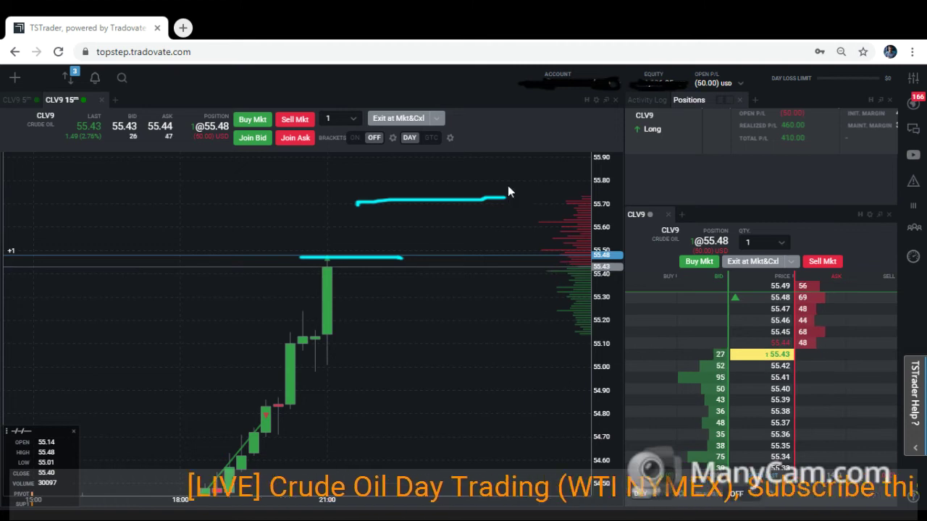
drag(311, 317, 375, 317)
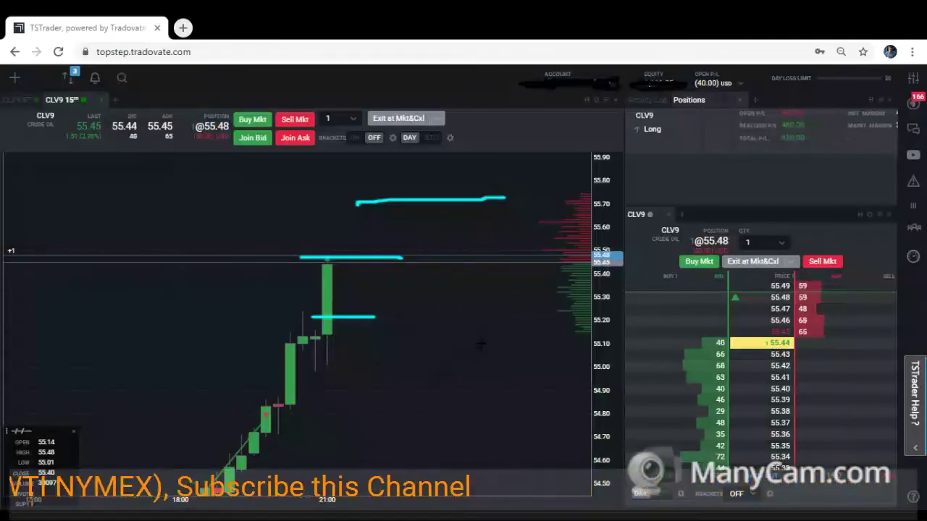
Set the take-profit order to sell 1 CLV9 at a 55.68 limit and locate it in the price ladder.
click(503, 213)
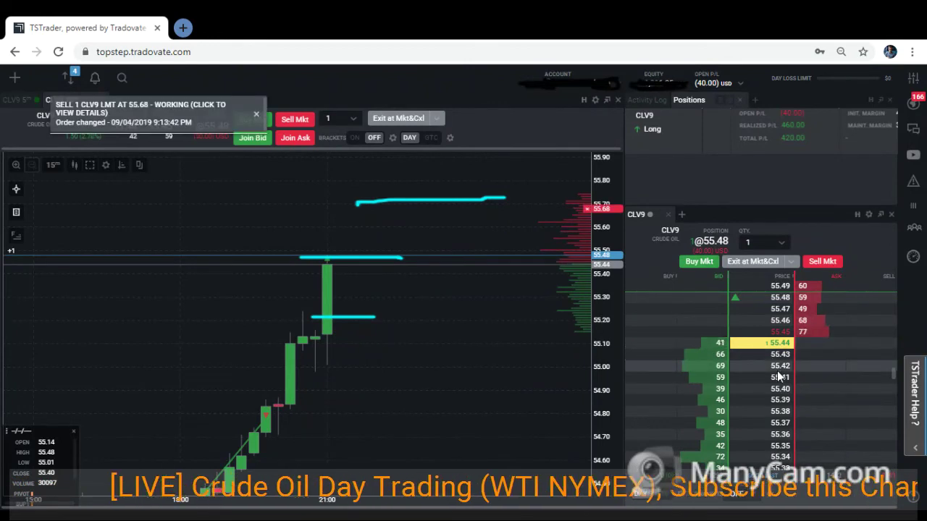
scroll(778, 377, up, 5)
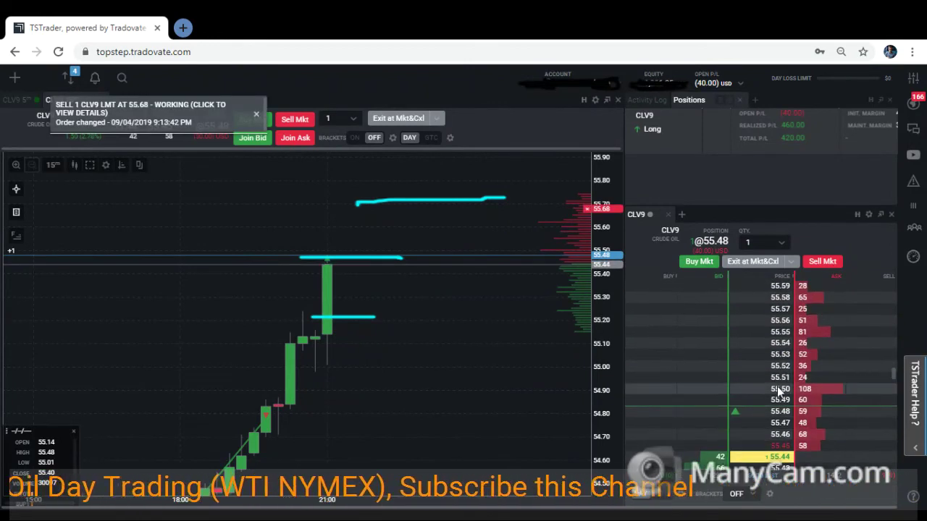
scroll(778, 395, up, 2)
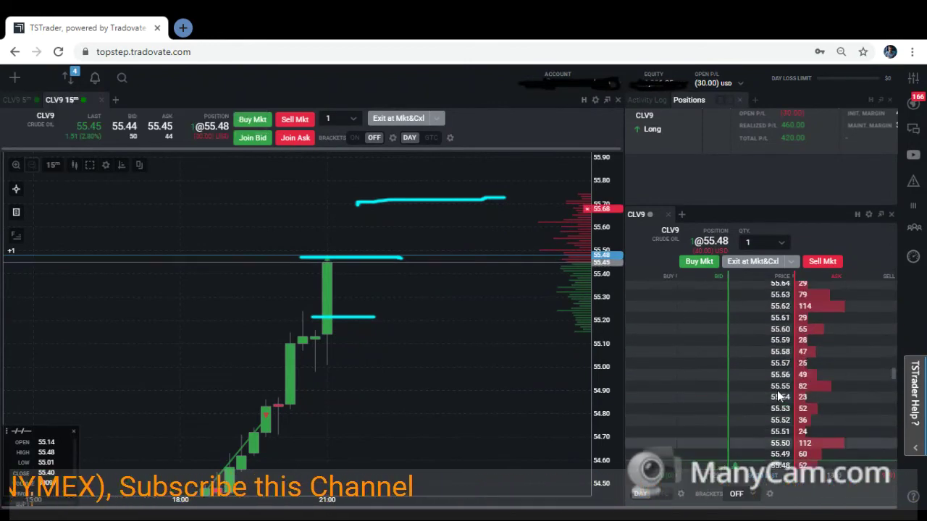
scroll(776, 373, up, 2)
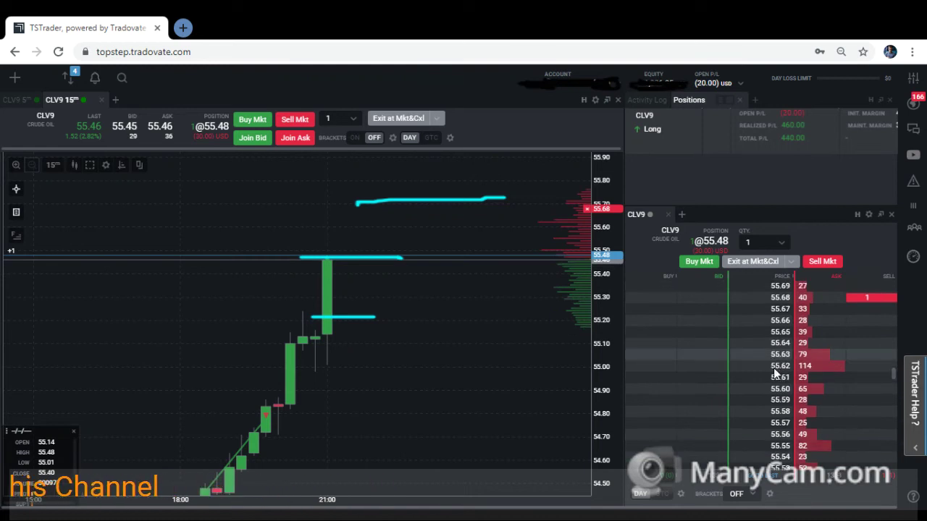
scroll(775, 372, up, 2)
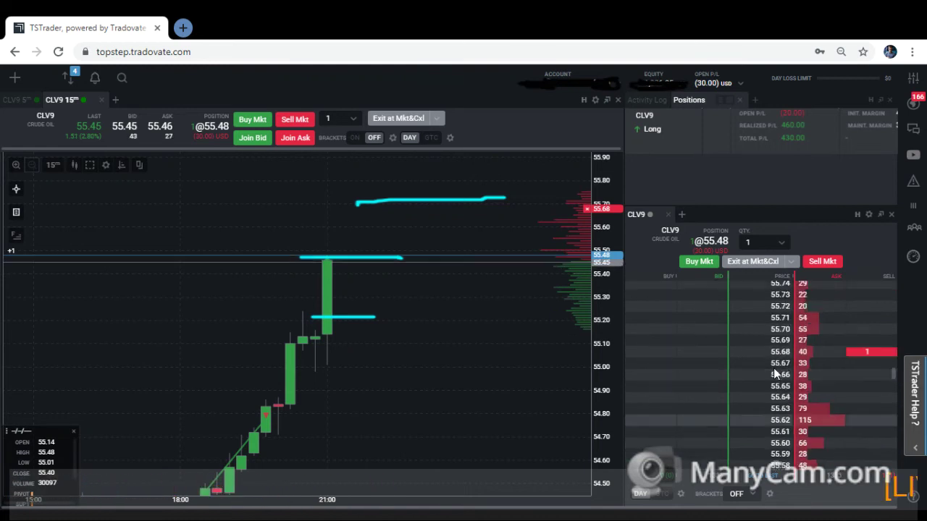
scroll(778, 405, up, 2)
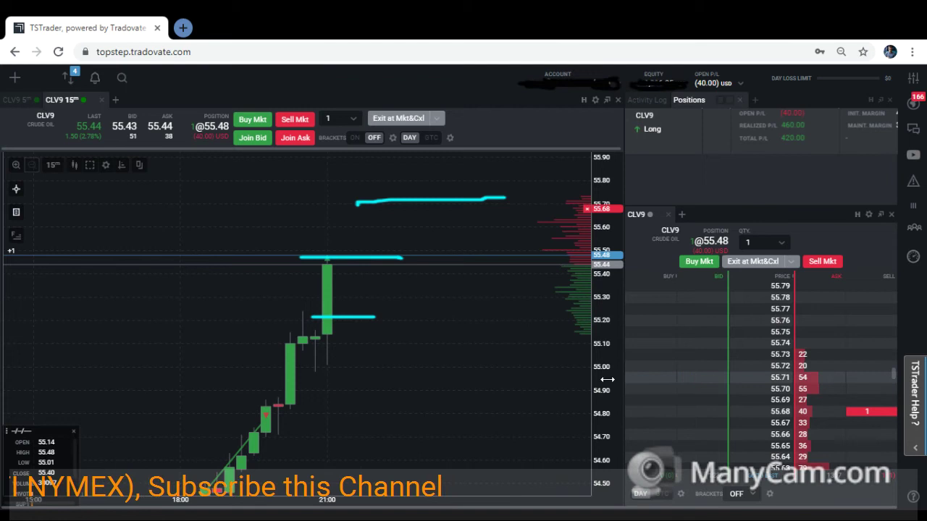
Clear the drawn marks and rescale the 15-minute chart to show prices from about 53.90 to 56.00.
click(602, 301)
scroll(607, 363, up, 3)
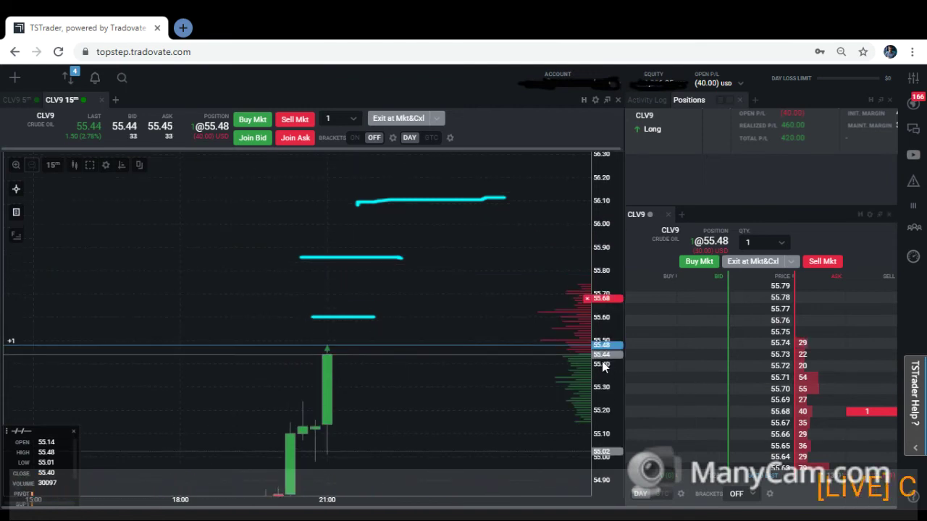
scroll(604, 322, down, 1)
scroll(603, 323, down, 1)
scroll(604, 323, down, 3)
click(428, 401)
drag(428, 401, 464, 365)
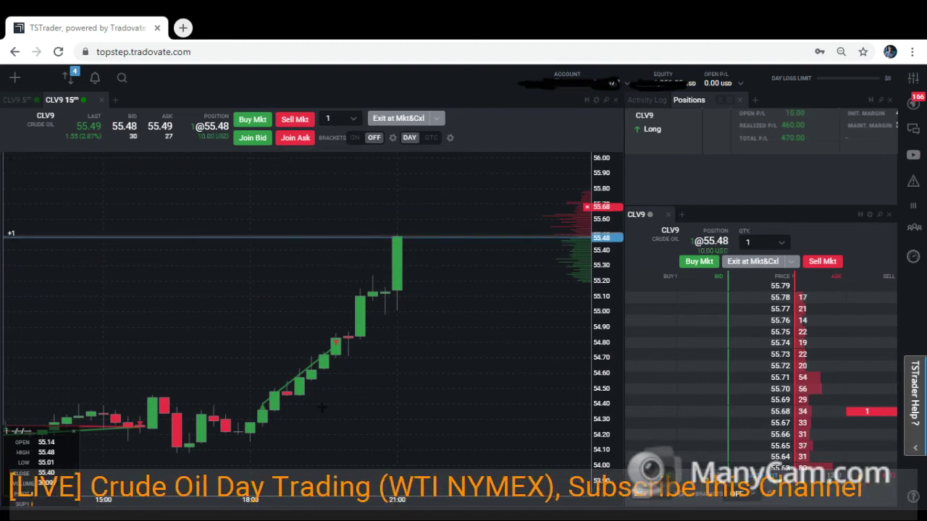
Mark the earlier trade's entry near 54.35 and exit near 54.78, and add a line near 55.22 with upward arrows showing the trend.
drag(226, 410, 311, 416)
drag(300, 344, 378, 345)
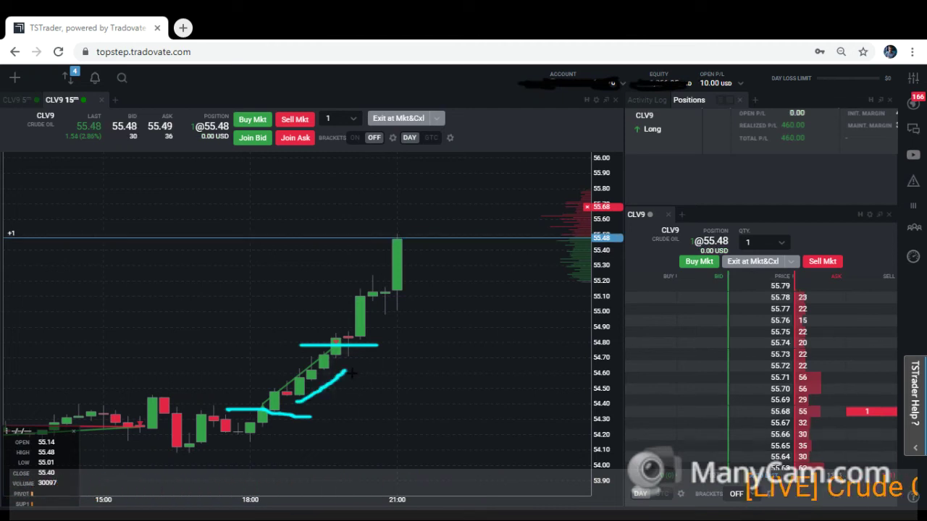
drag(343, 375, 355, 386)
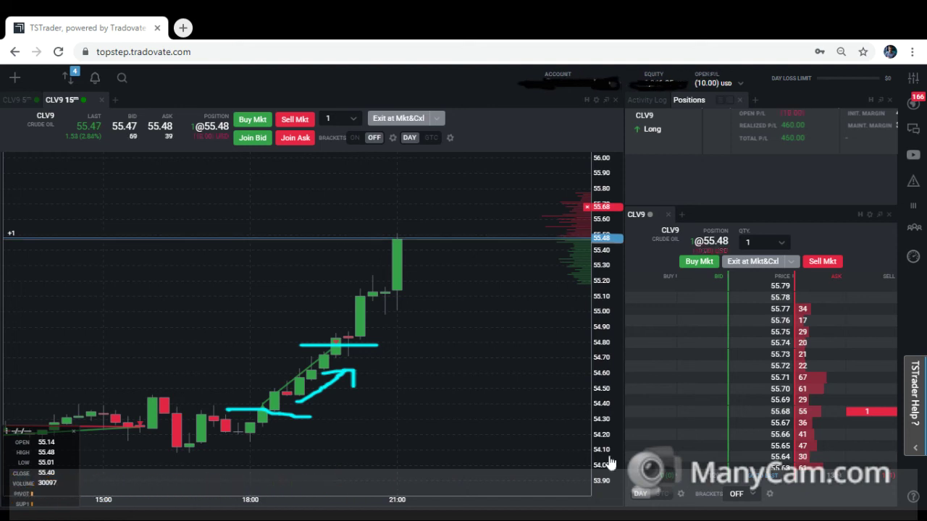
click(390, 293)
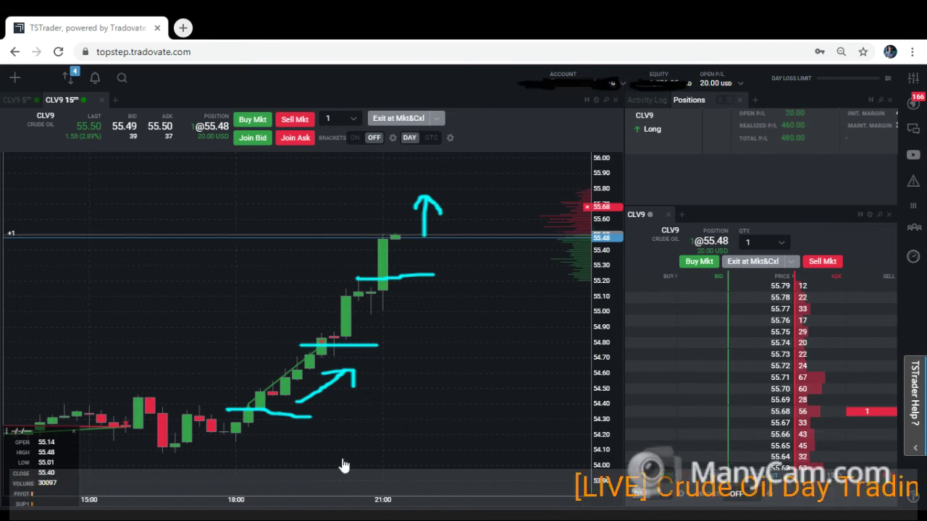
Place the protective sell order at 55.25 and sketch an upward arrow from the current candle towards the 55.68 target.
click(341, 470)
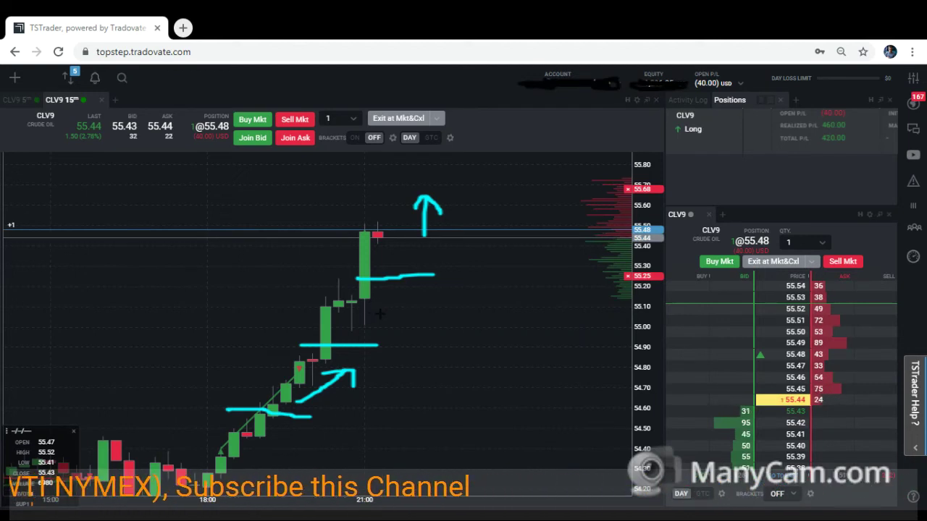
drag(339, 284, 380, 302)
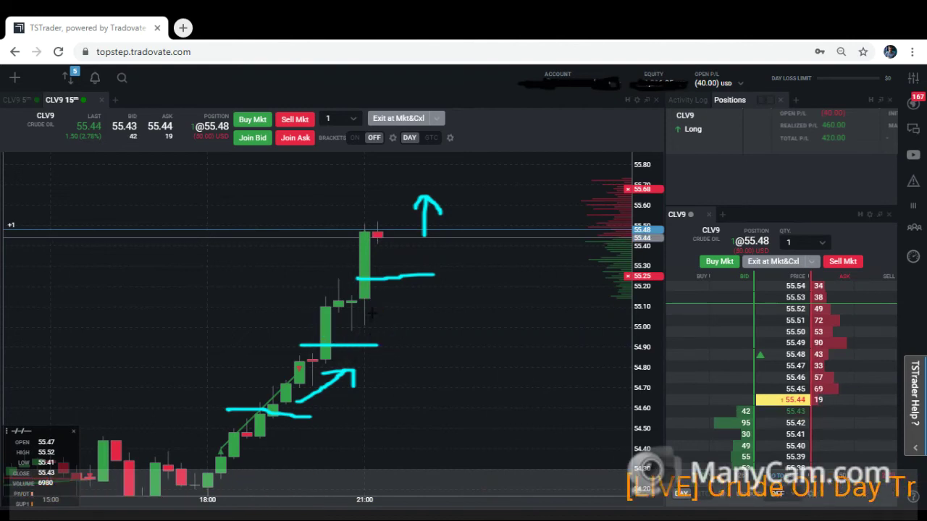
mouse_move(379, 237)
mouse_down()
mouse_move(378, 170)
mouse_move(404, 179)
mouse_up()
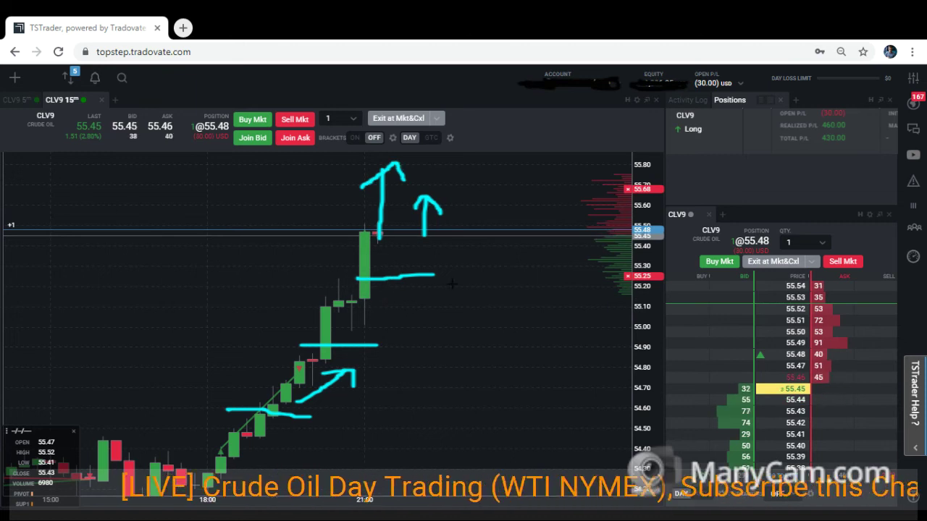
drag(551, 174, 596, 174)
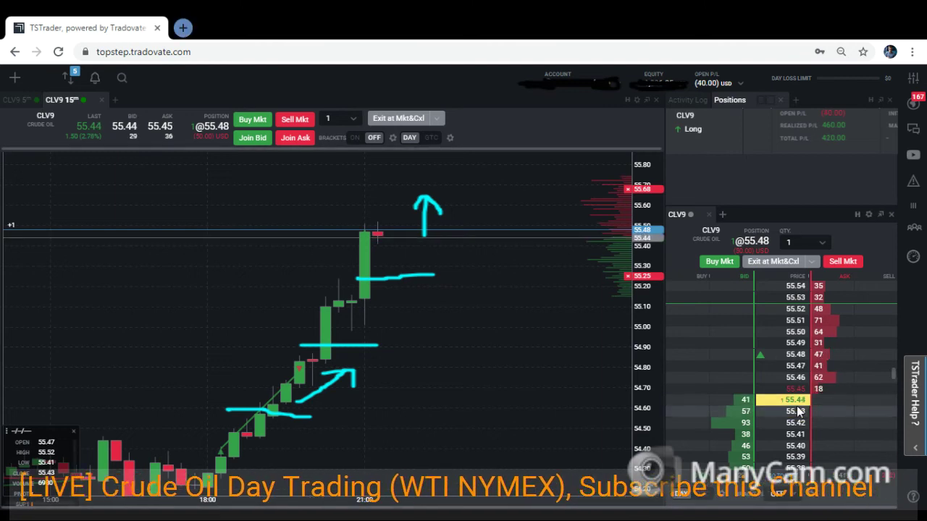
Locate the take-profit sell order at 55.68 in the price ladder.
scroll(799, 411, up, 5)
scroll(798, 410, up, 5)
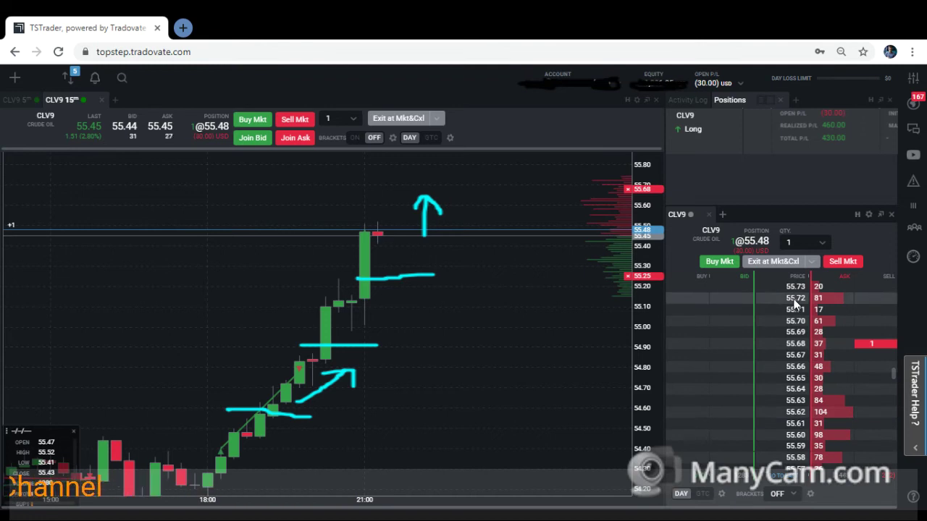
scroll(796, 344, up, 1)
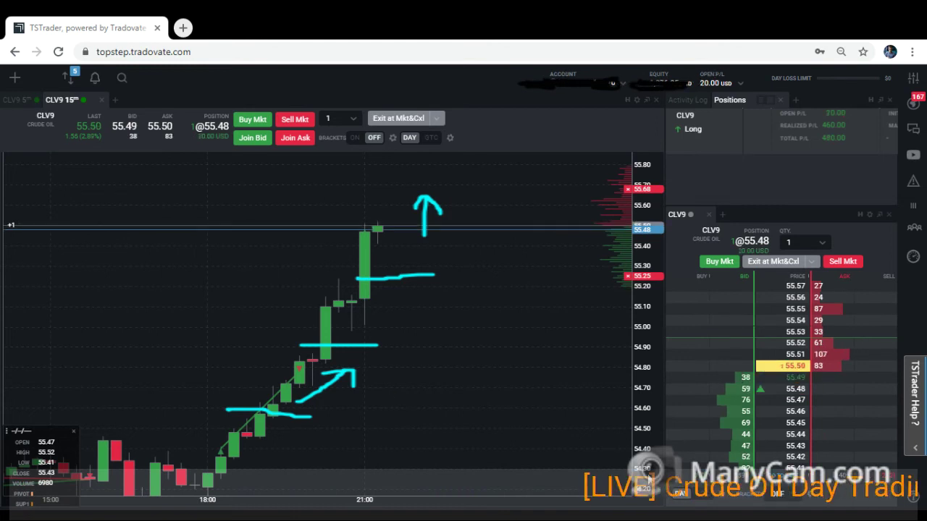
Undo all the trend lines and arrows drawn on the price chart.
key(ctrl+z)
key(ctrl+z)
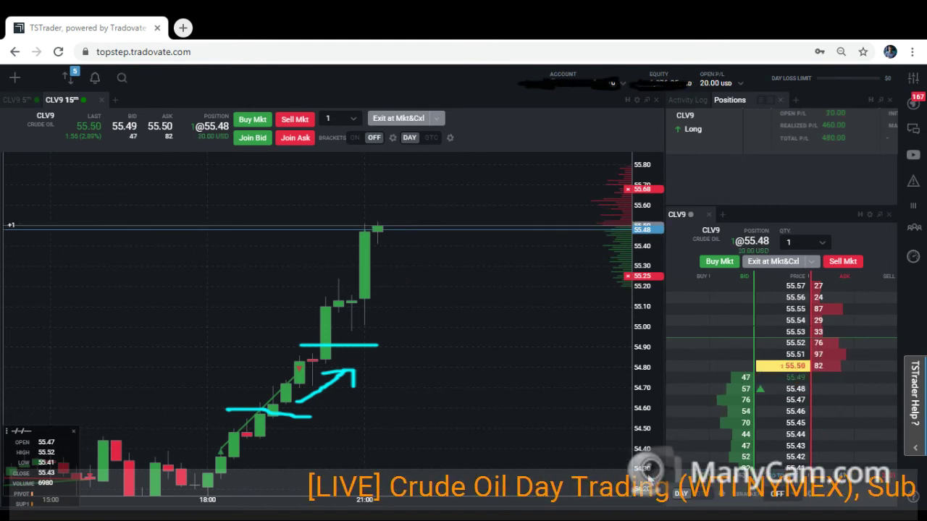
key(ctrl+z)
key(ctrl+z)
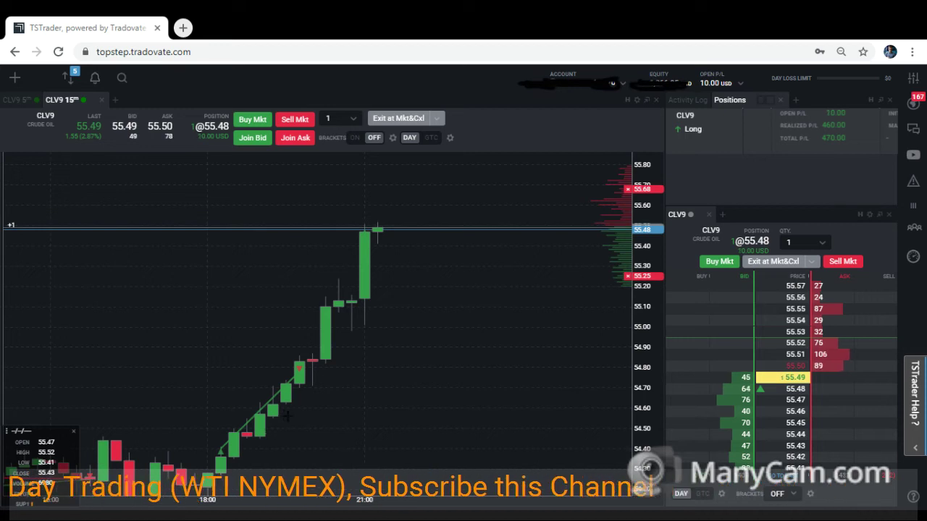
Mark the earlier trade's entry near 54.36 and exit near 54.77, handwrite "London" beside them, and circle the position's profit and loss figures.
drag(192, 456, 266, 459)
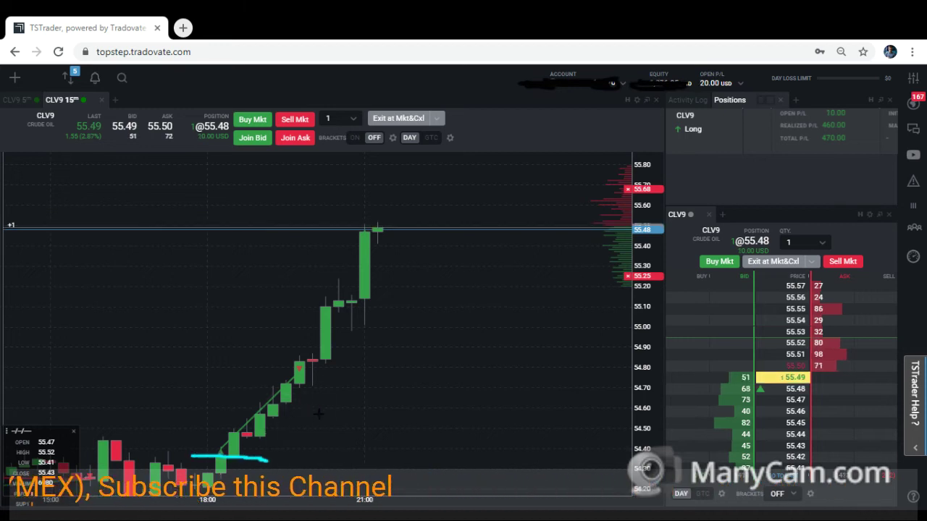
drag(259, 374, 334, 373)
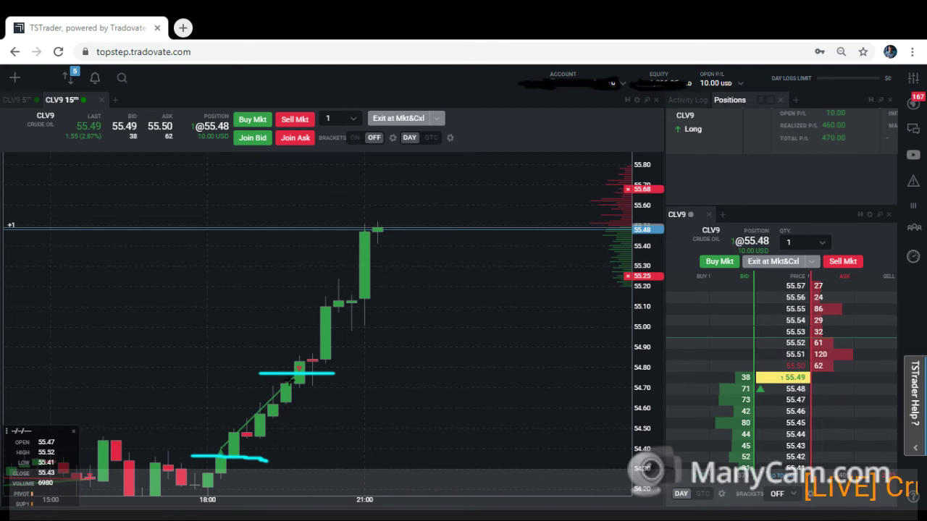
mouse_move(321, 403)
mouse_down()
mouse_move(321, 435)
mouse_move(346, 435)
mouse_move(371, 419)
mouse_move(438, 436)
mouse_up()
mouse_move(444, 403)
mouse_down()
mouse_move(448, 444)
mouse_move(487, 427)
mouse_move(457, 435)
mouse_move(542, 439)
mouse_up()
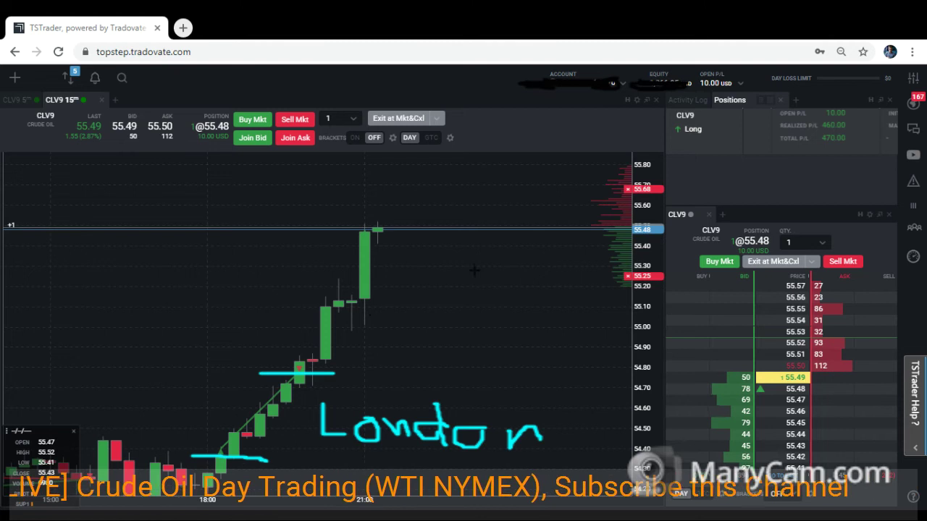
mouse_move(832, 97)
mouse_down()
mouse_move(792, 101)
mouse_move(858, 137)
mouse_up()
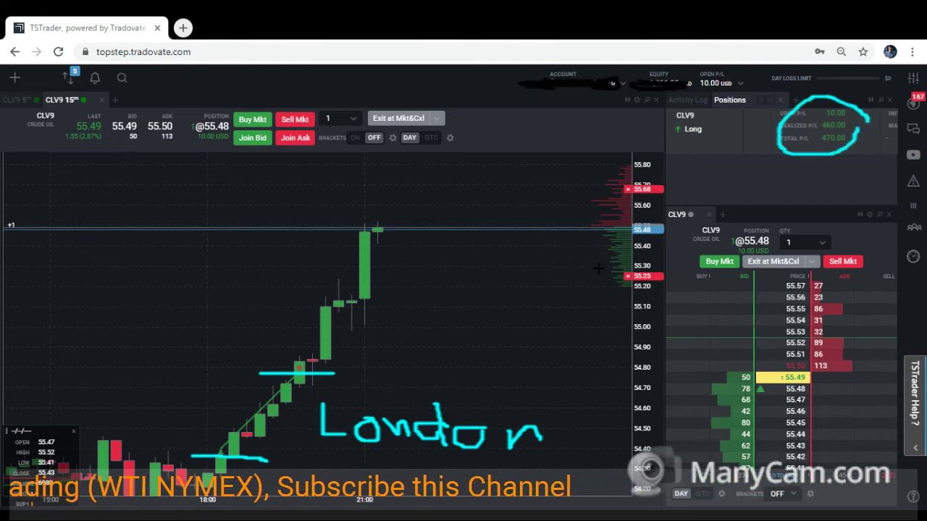
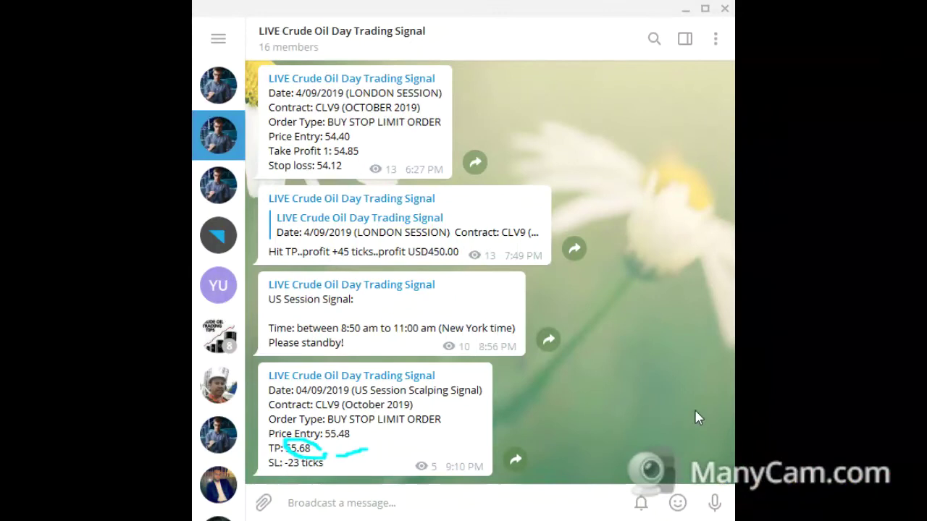
Undo the pen marks over the take-profit line of the US session signal message in Telegram.
key(ctrl+z)
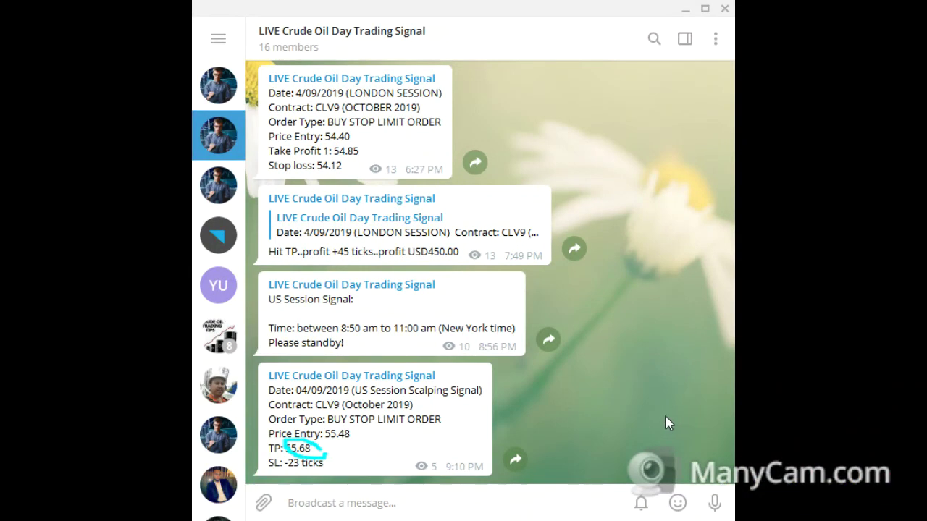
key(ctrl+z)
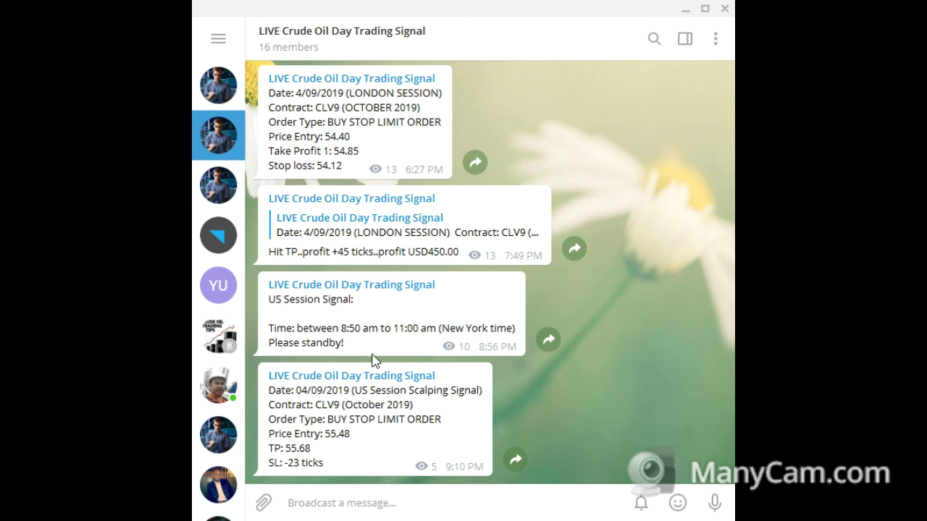
click(702, 392)
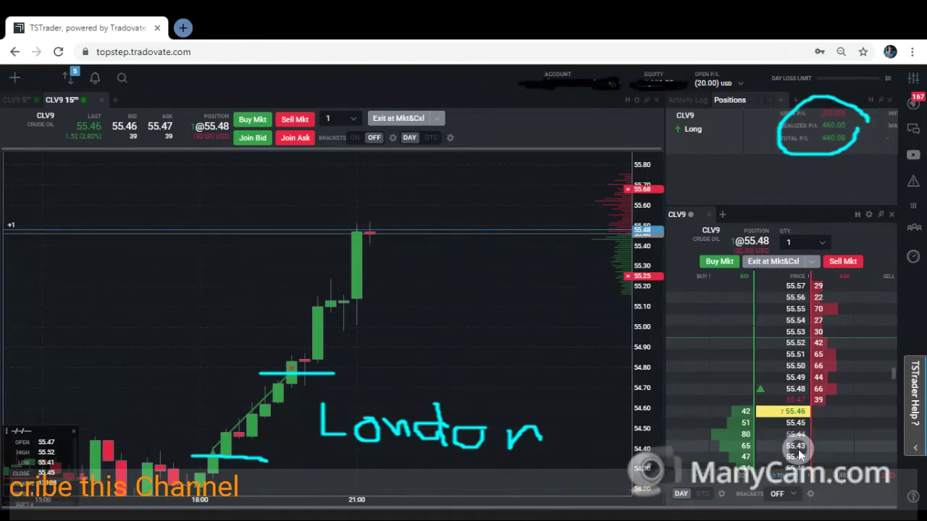
Check the protective sell order at 55.25 in the CLV9 price ladder and return to the current price.
scroll(799, 455, down, 5)
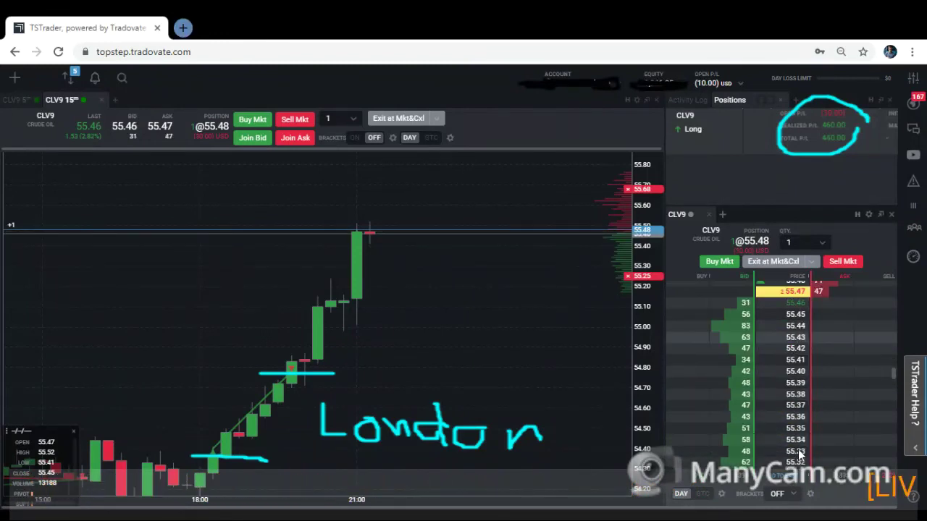
scroll(799, 454, down, 9)
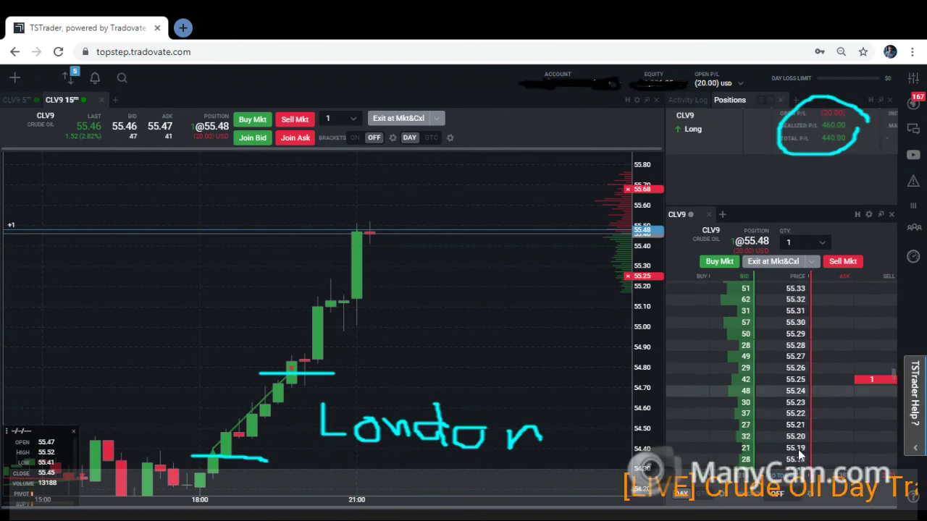
scroll(799, 455, up, 19)
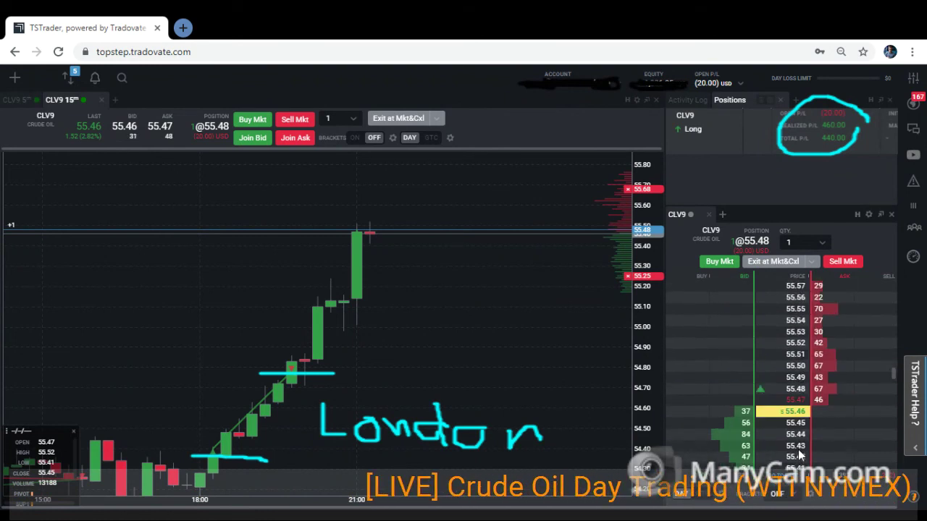
Check the target sell order at 55.68 in the CLV9 price ladder and return to the current price.
scroll(800, 455, up, 10)
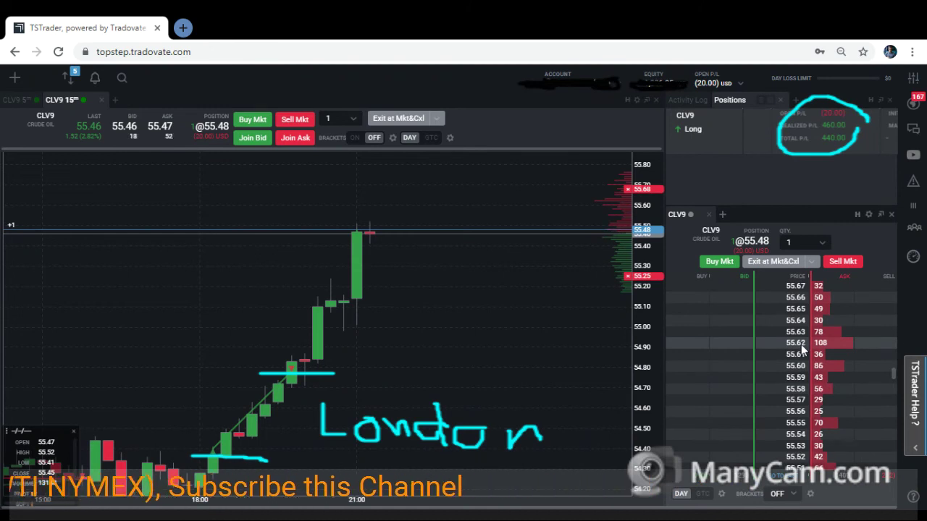
scroll(801, 343, up, 5)
scroll(801, 343, up, 9)
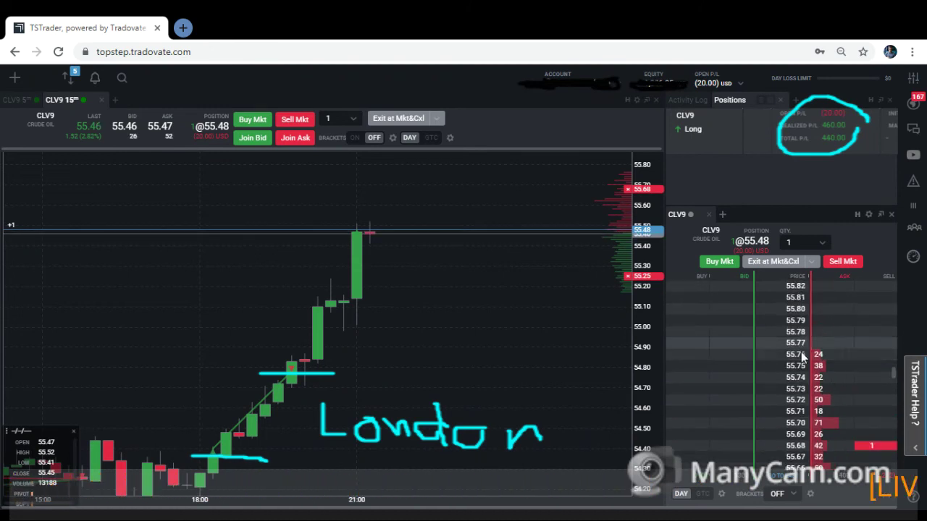
scroll(801, 355, down, 20)
scroll(800, 356, down, 5)
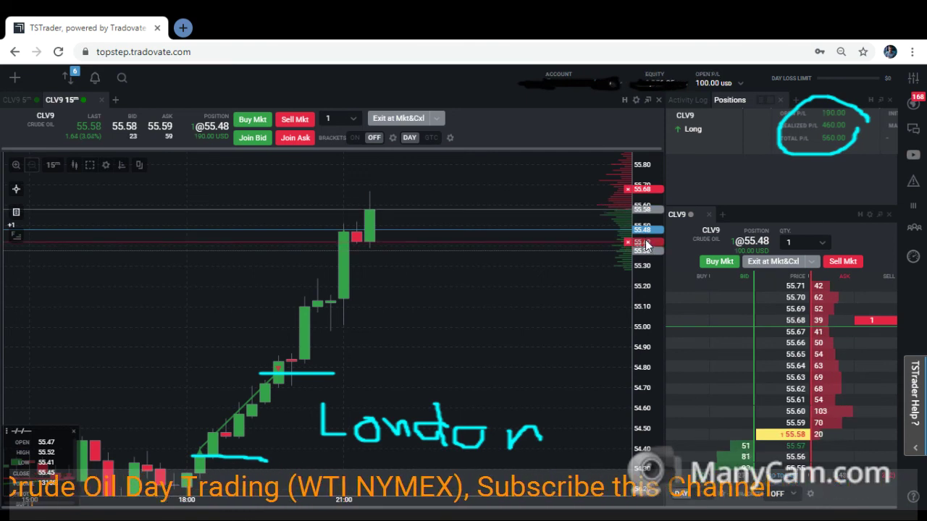
Set the protective sell order on the chart to 55.42 and review the price ladder around and above the 55.68 target.
drag(648, 247, 648, 251)
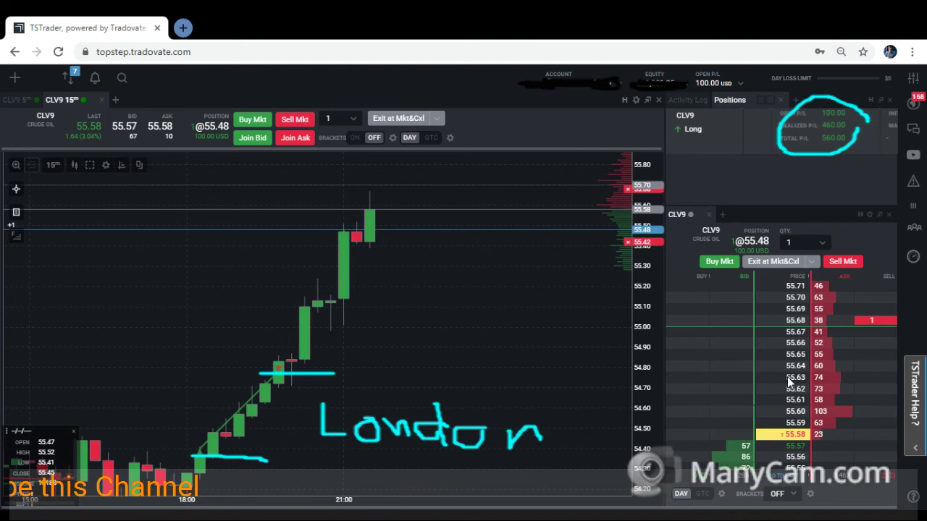
scroll(789, 382, up, 3)
scroll(791, 382, up, 1)
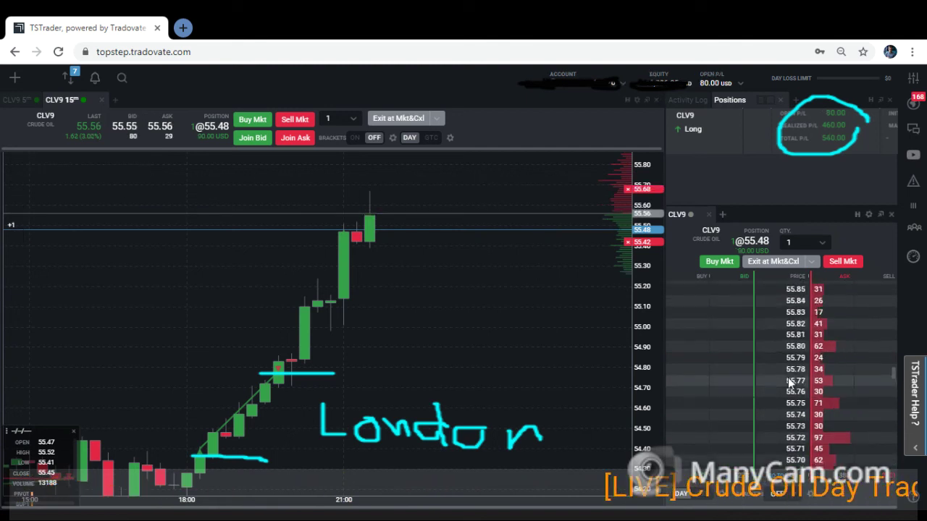
scroll(789, 382, up, 2)
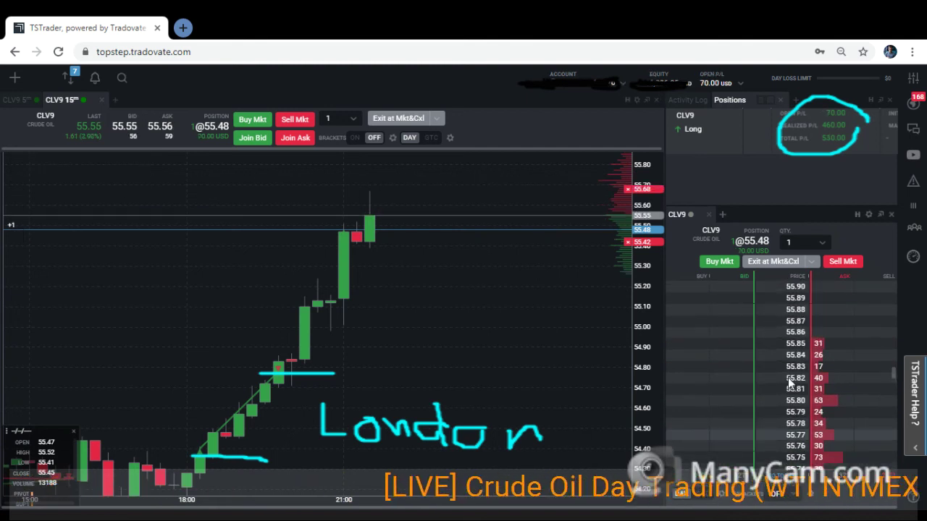
scroll(791, 383, down, 3)
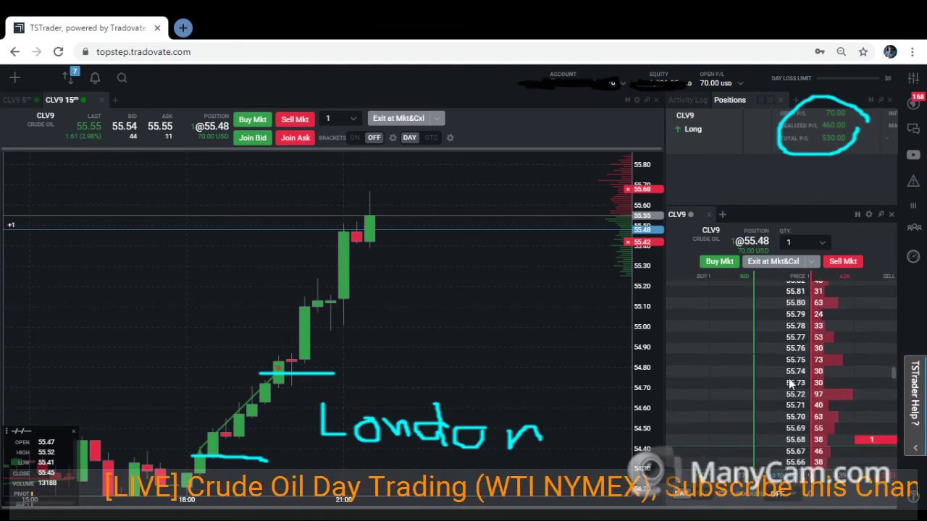
scroll(789, 382, up, 3)
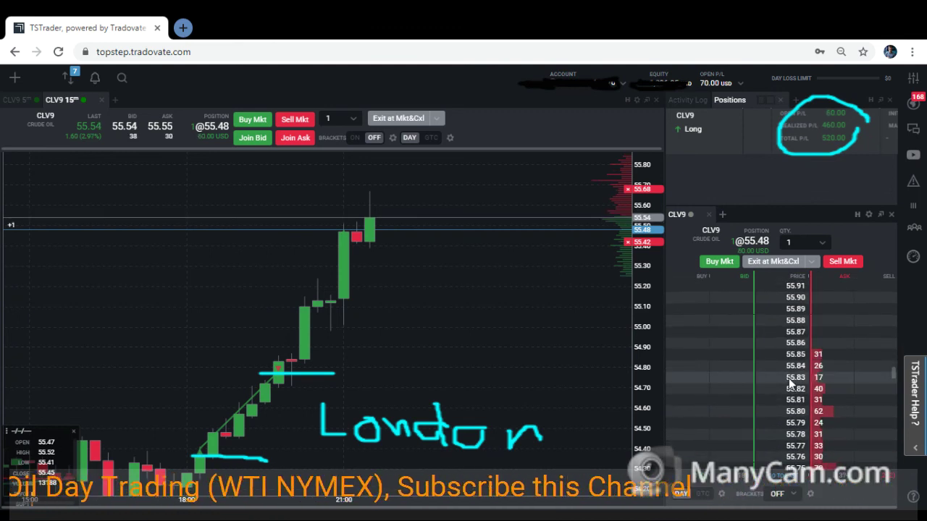
scroll(788, 378, down, 5)
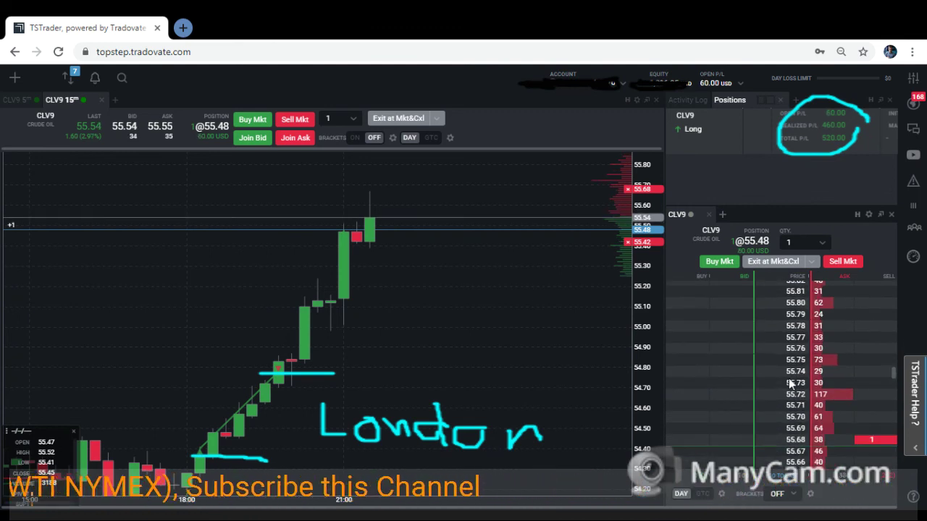
scroll(788, 378, down, 2)
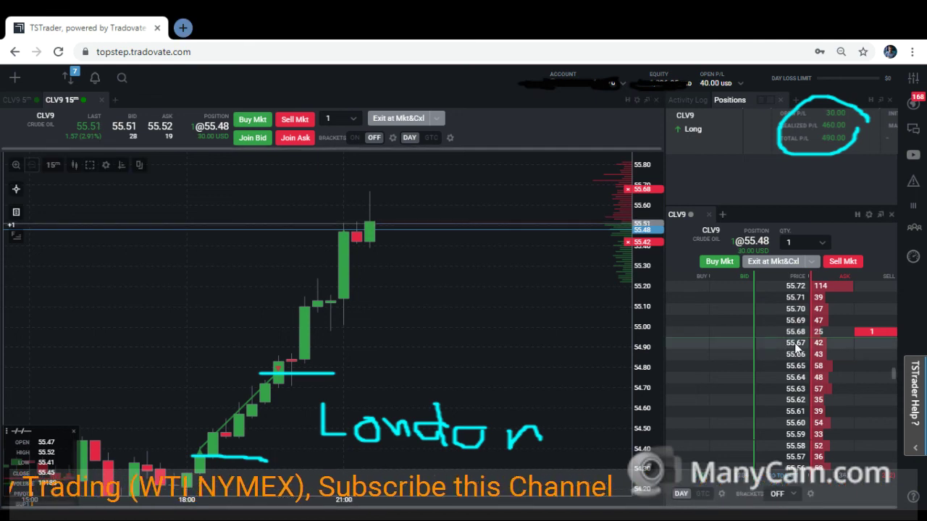
Check the protective sell order at 55.42 in the CLV9 price ladder and bring the current price back into view.
scroll(797, 348, down, 5)
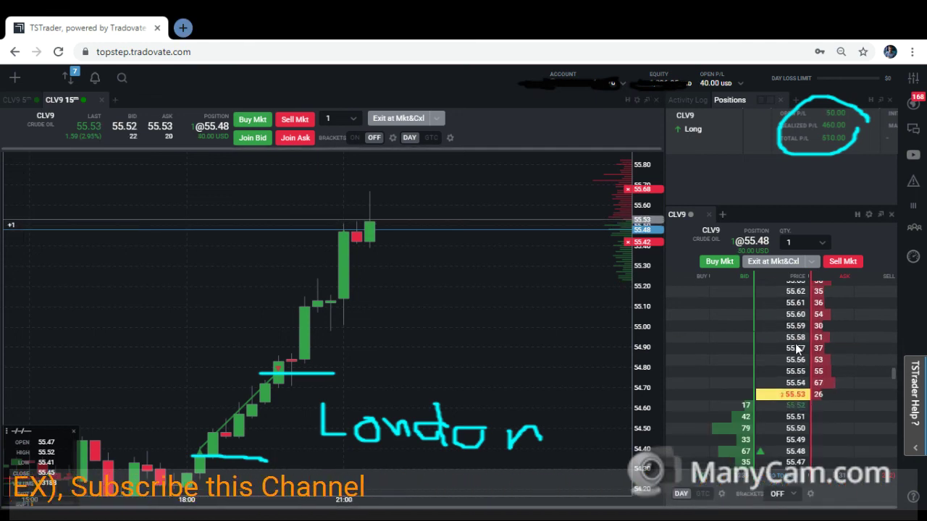
scroll(796, 349, down, 5)
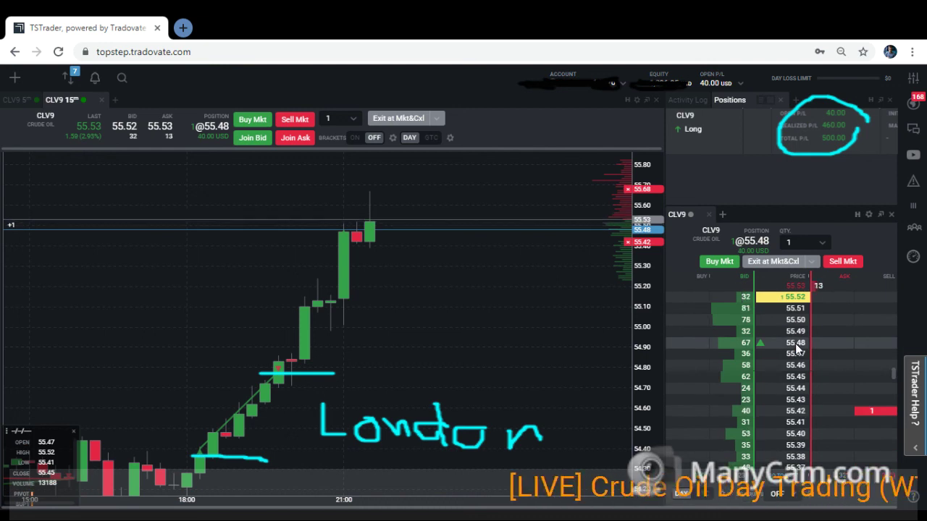
scroll(796, 349, up, 5)
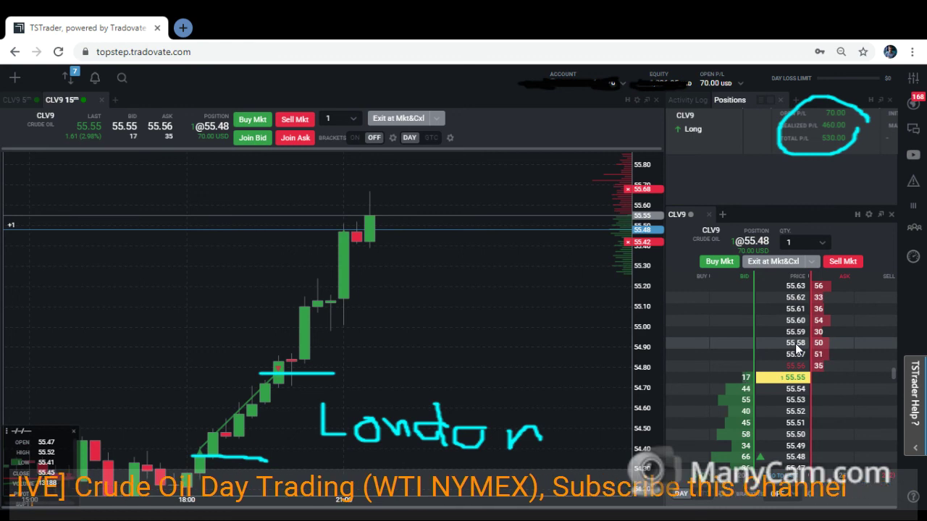
scroll(796, 349, down, 10)
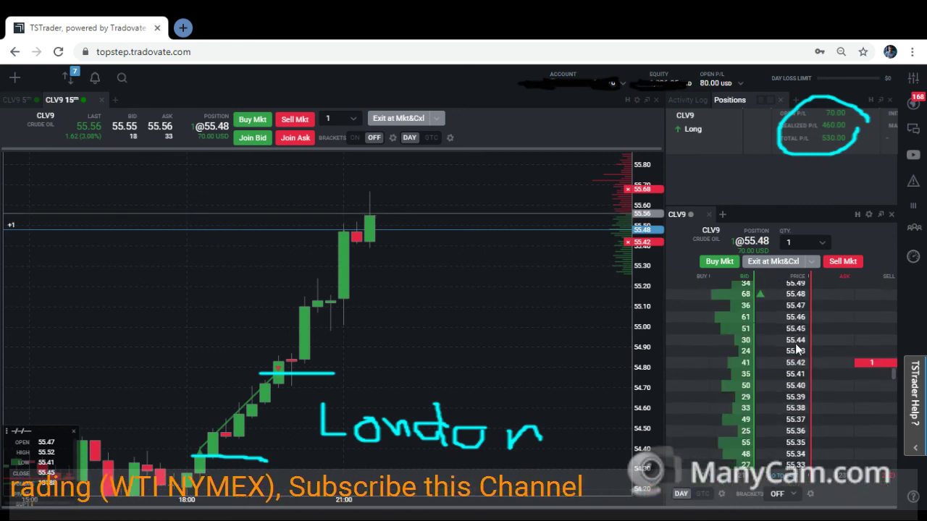
scroll(797, 349, up, 3)
scroll(797, 349, up, 3)
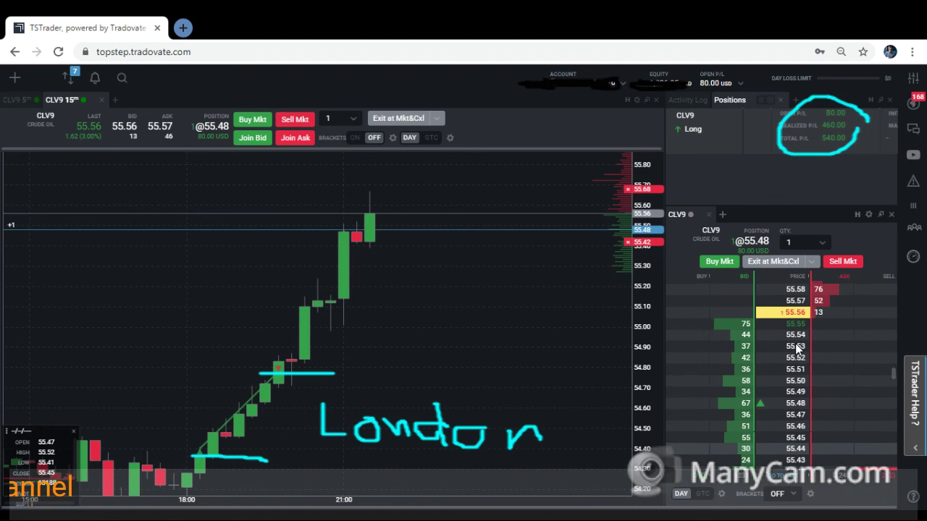
scroll(797, 349, up, 4)
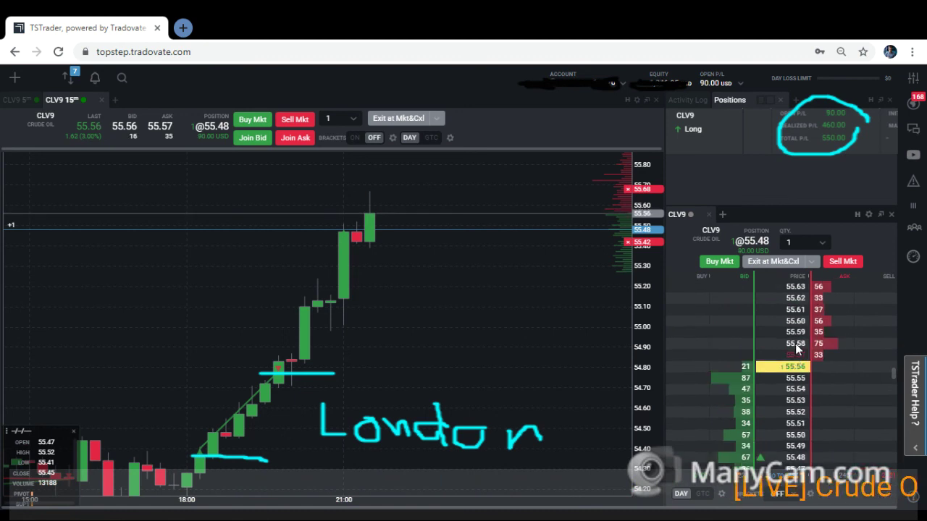
scroll(797, 349, up, 2)
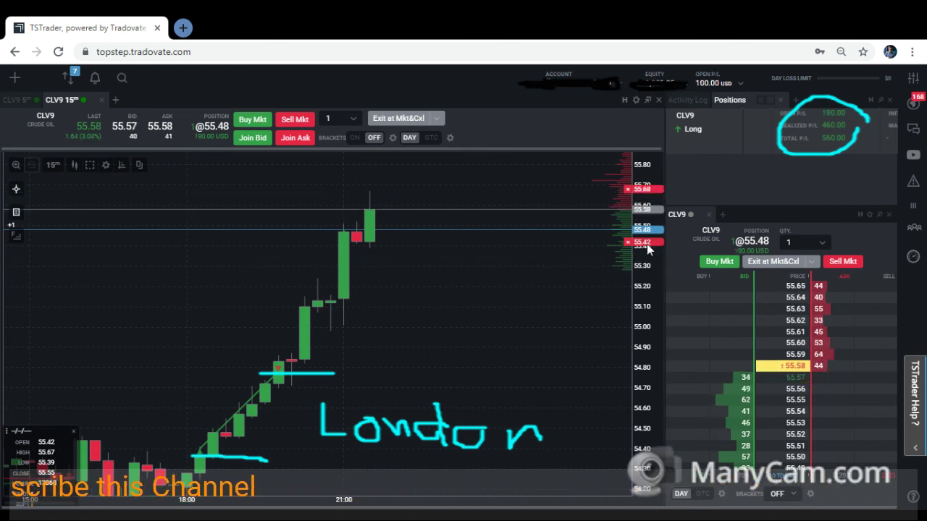
Raise the protective sell order on the CLV9 price chart to 55.43.
drag(646, 243, 646, 240)
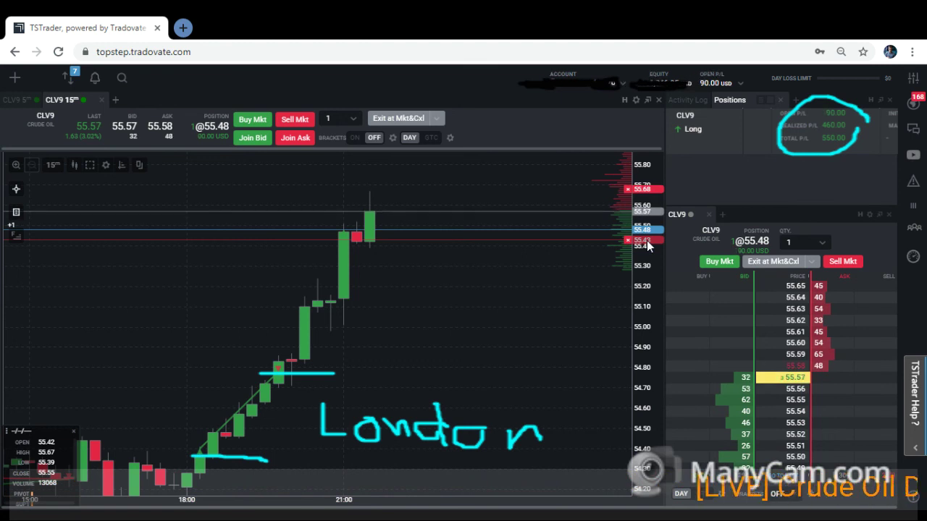
drag(646, 240, 635, 244)
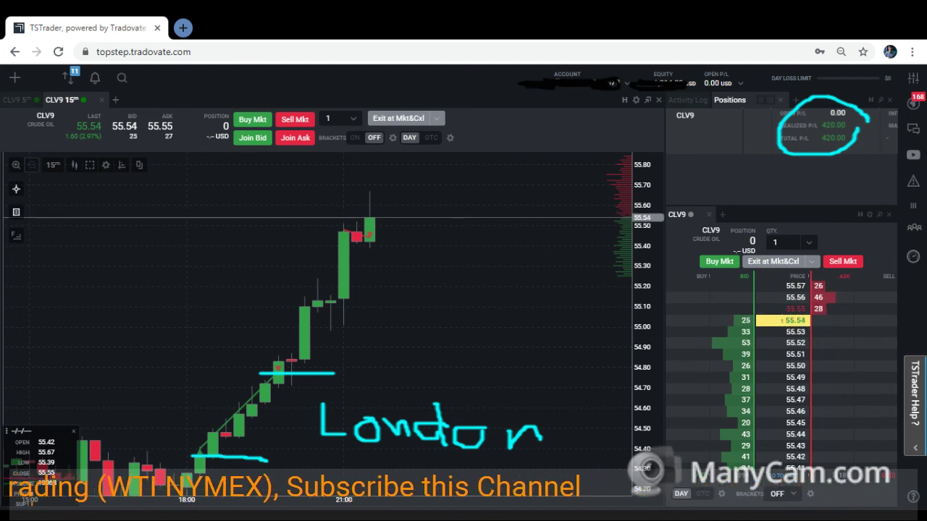
Mark the US session trade's levels with horizontal pen lines near 55.47 and 55.64, and draw an upward arrow between them.
key(ctrl+t)
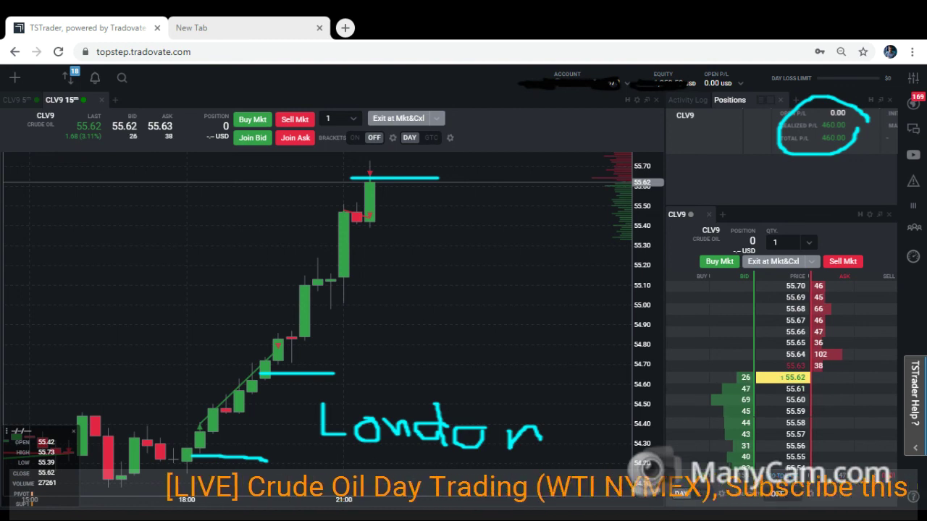
mouse_move(326, 212)
mouse_down()
mouse_move(387, 210)
mouse_move(397, 190)
mouse_move(391, 199)
mouse_move(419, 189)
mouse_up()
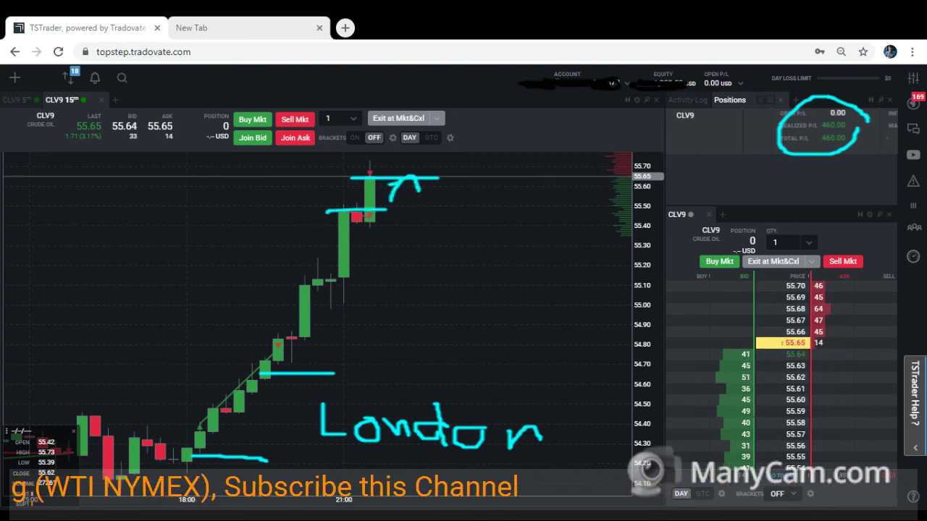